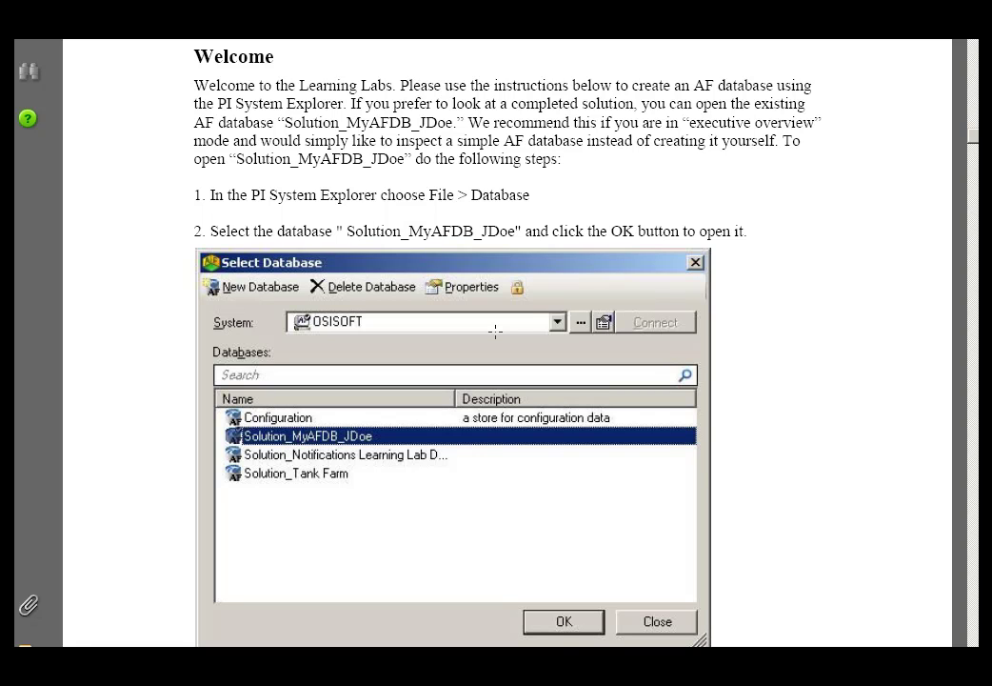
Switch away from the Adobe Reader Learning Labs guide to the Windows desktop with Alt+Tab
{"action": "key", "text": "alt+Tab"}
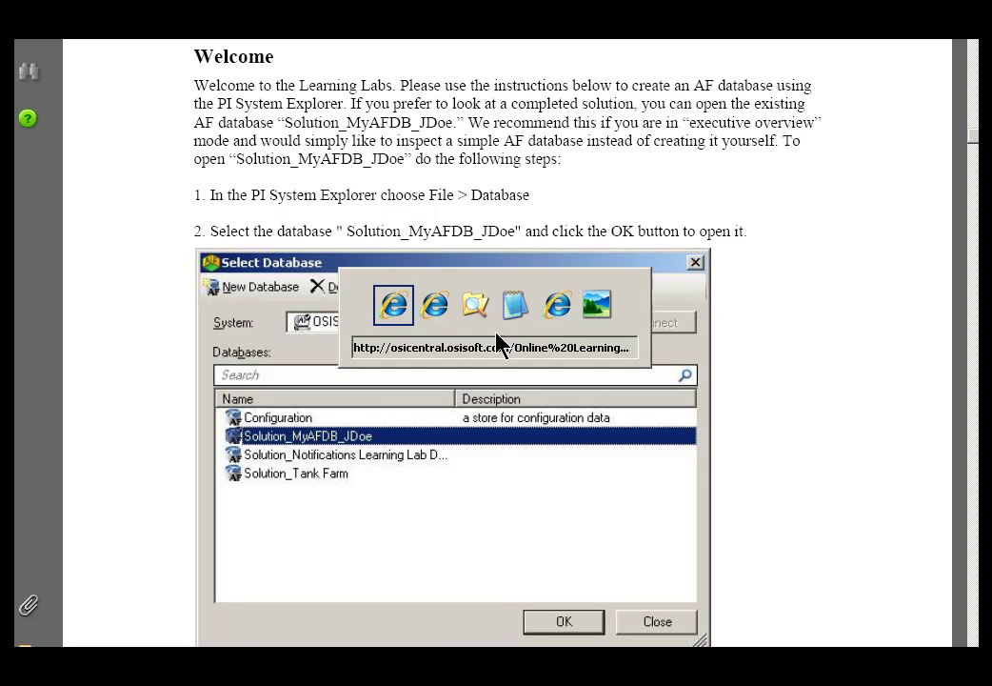
{"action": "key", "text": "alt+Tab"}
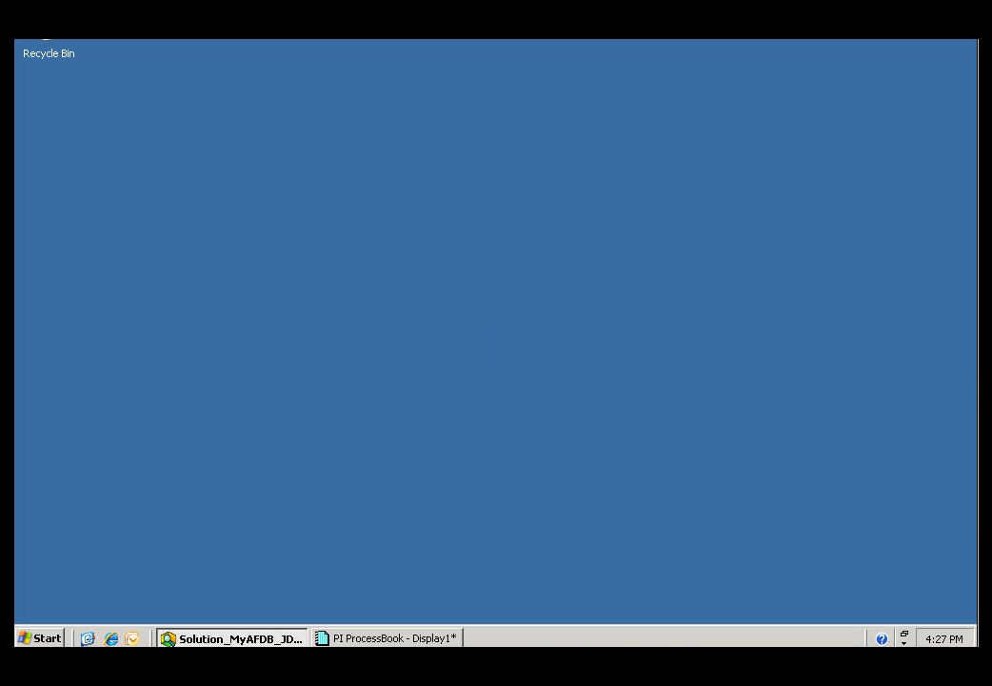
Restore the PI System Explorer window for Solution_MyAFDB_JDoe from the taskbar
{"action": "left_click", "coordinate": [39, 637]}
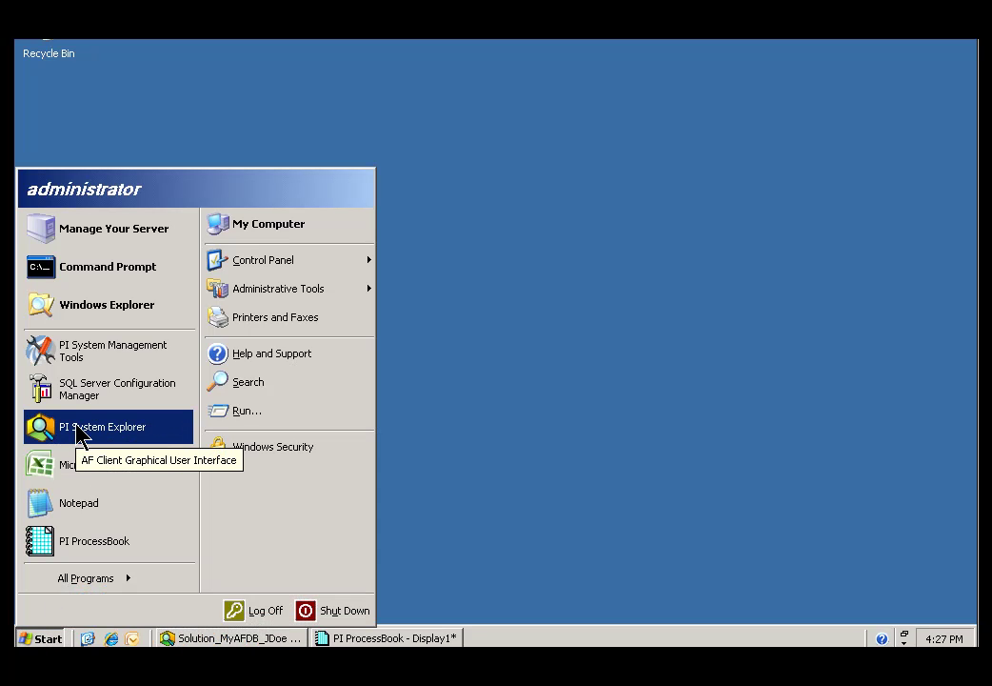
{"action": "left_click", "coordinate": [211, 640]}
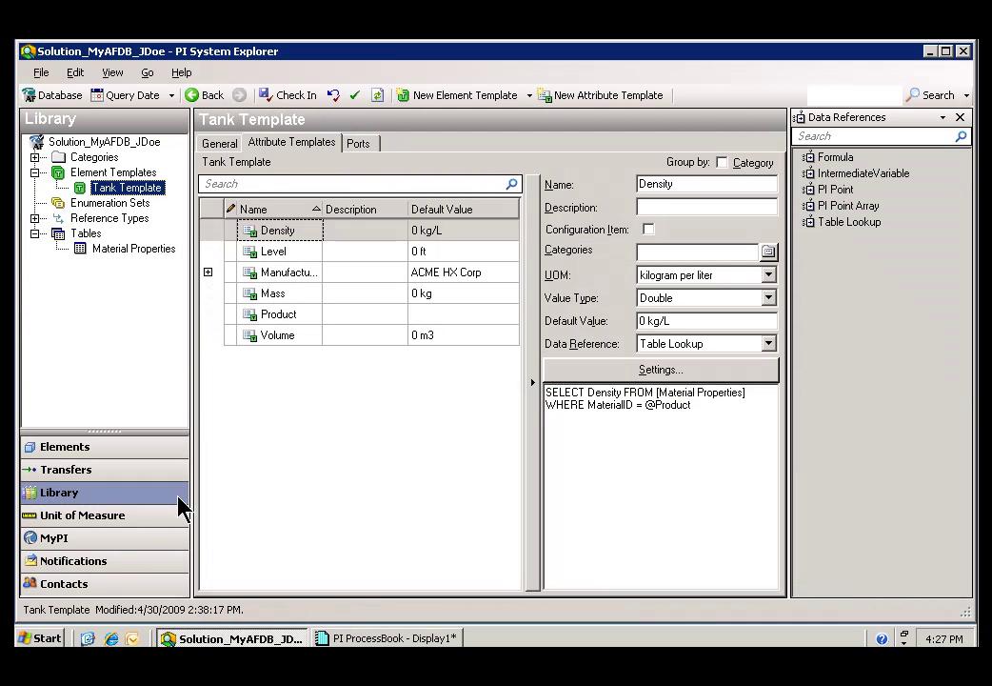
{"action": "left_click", "coordinate": [55, 95]}
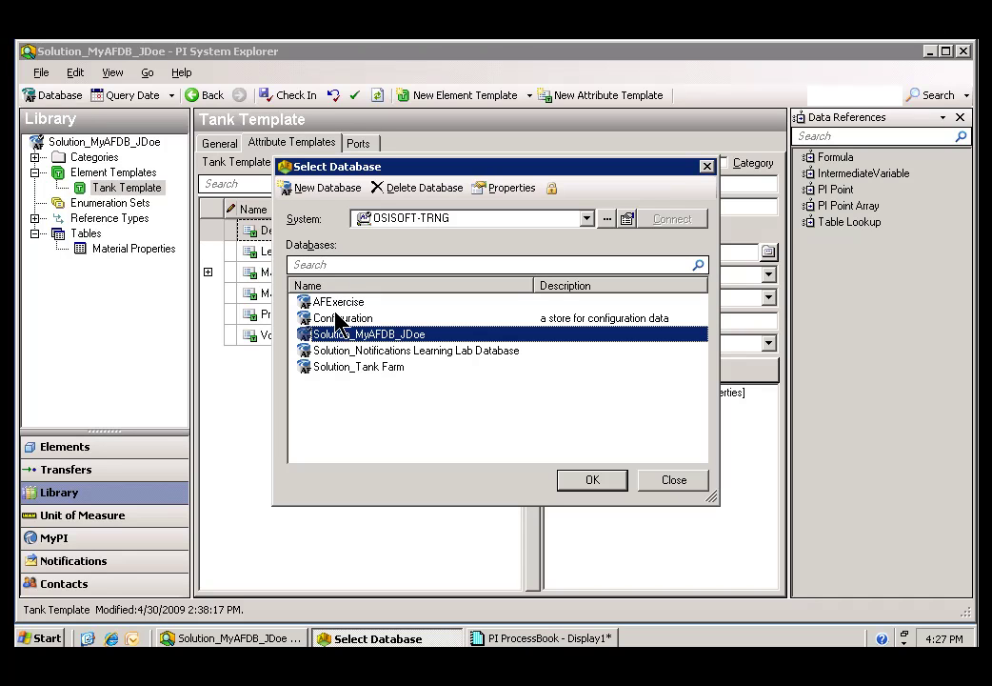
{"action": "left_click", "coordinate": [331, 303]}
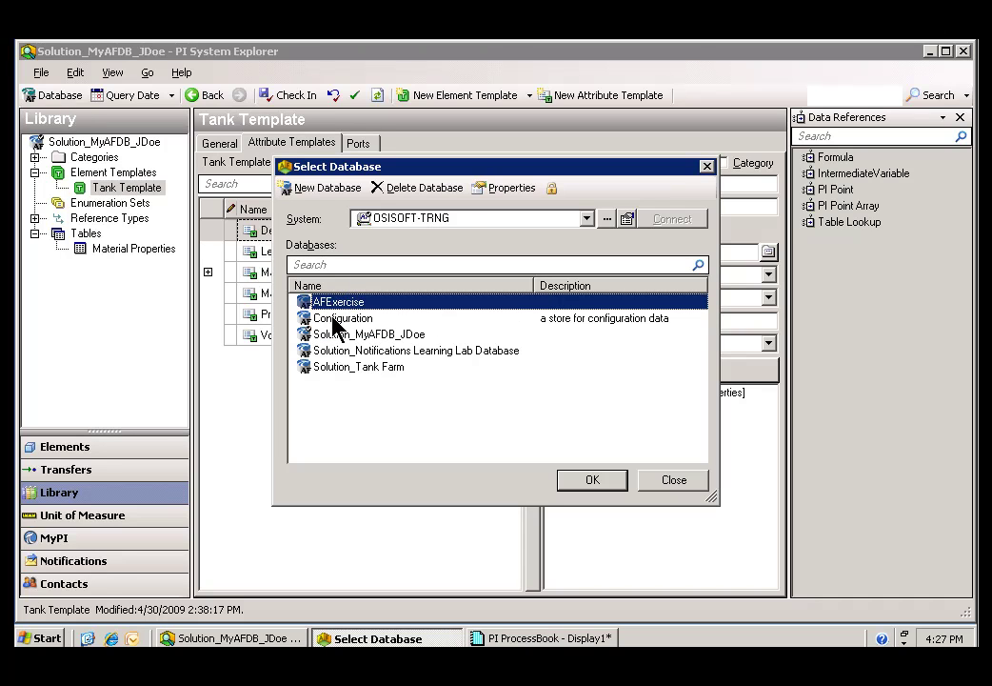
{"action": "left_click", "coordinate": [333, 322]}
{"action": "left_click", "coordinate": [341, 335]}
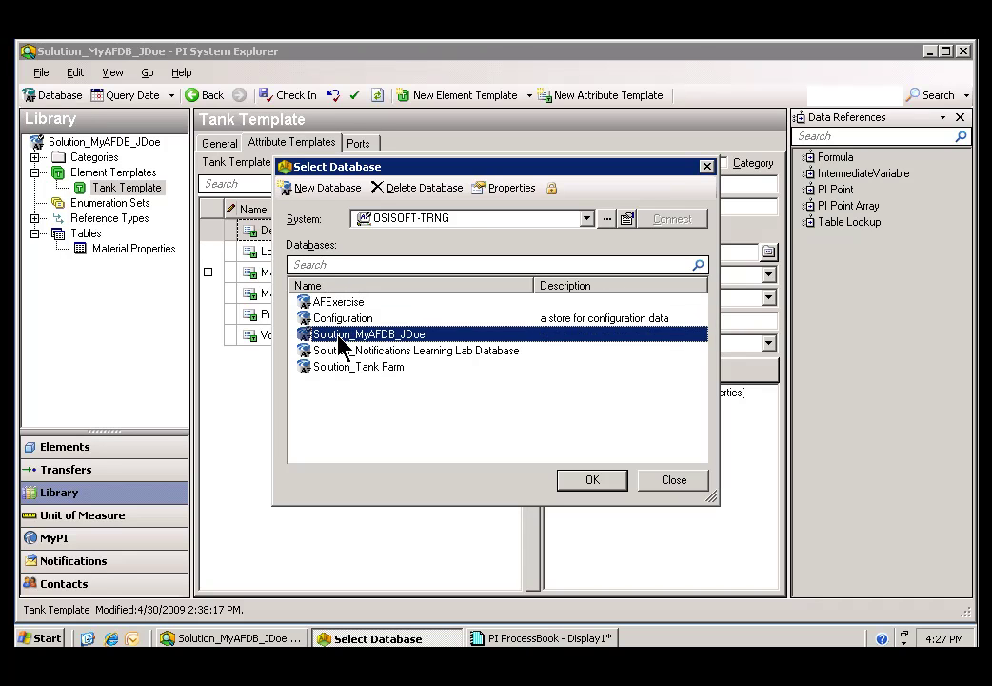
{"action": "left_click", "coordinate": [676, 480]}
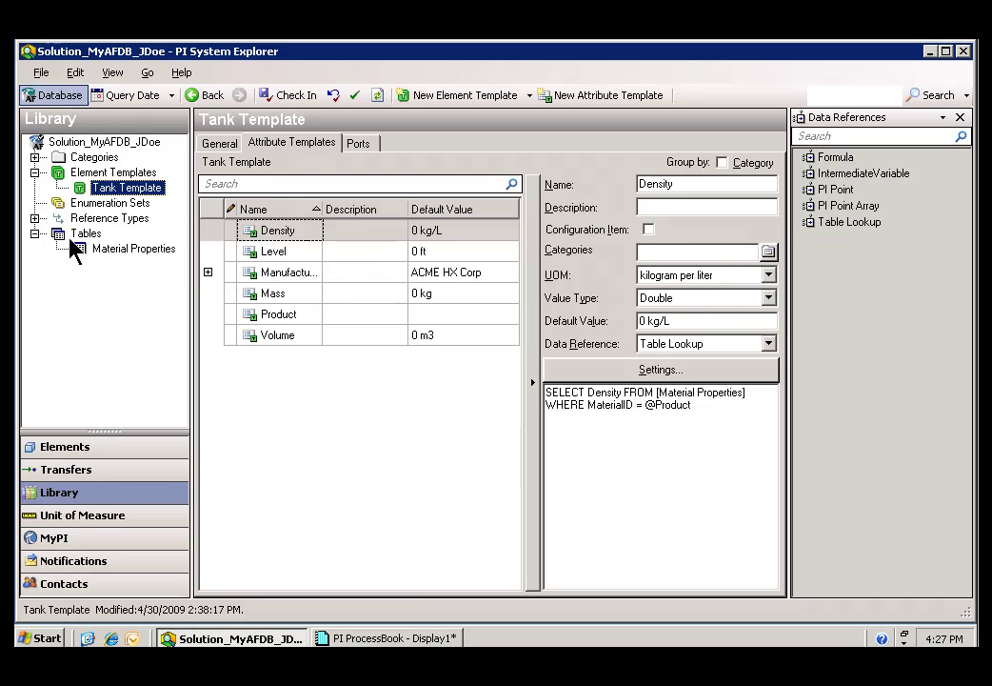
Display TankA's attributes, with Density resolving to 8.943 kg/L for Product AQ4500
{"action": "left_click", "coordinate": [64, 449]}
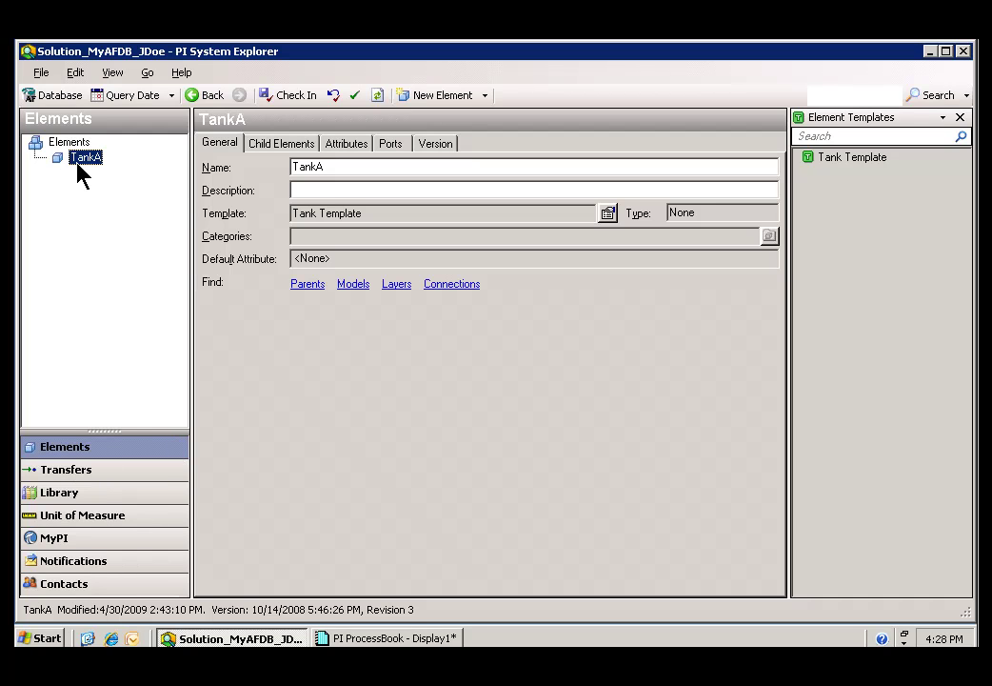
{"action": "left_click", "coordinate": [344, 144]}
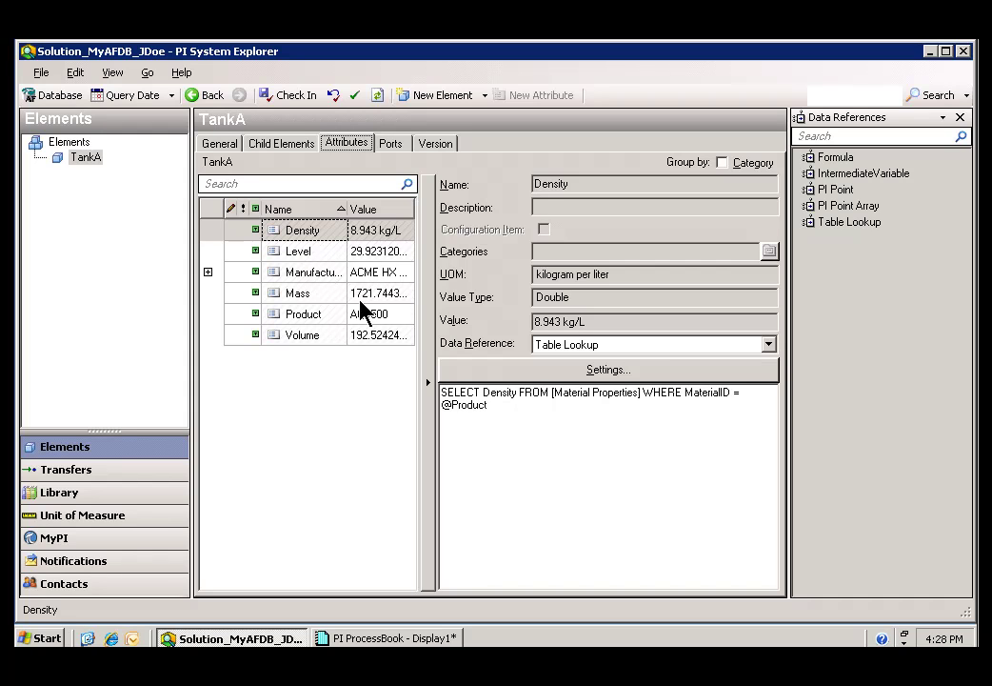
{"action": "mouse_move", "coordinate": [367, 344]}
{"action": "left_click", "coordinate": [66, 143]}
{"action": "left_click", "coordinate": [83, 158]}
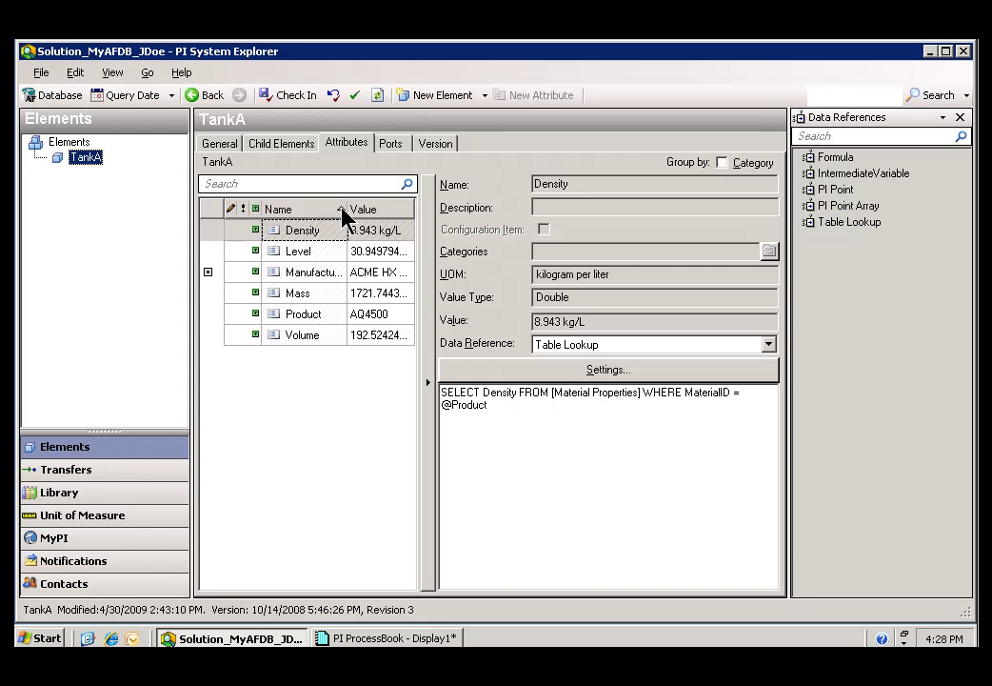
Return to the Tank Template's attribute templates in the Library
{"action": "left_click", "coordinate": [63, 493]}
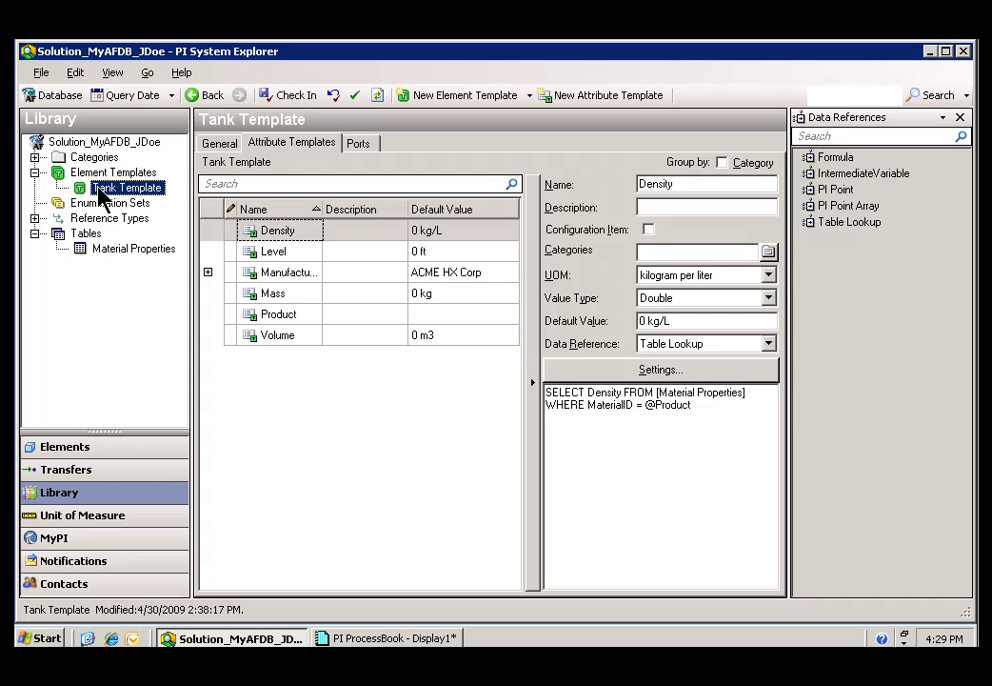
{"action": "left_click", "coordinate": [57, 453]}
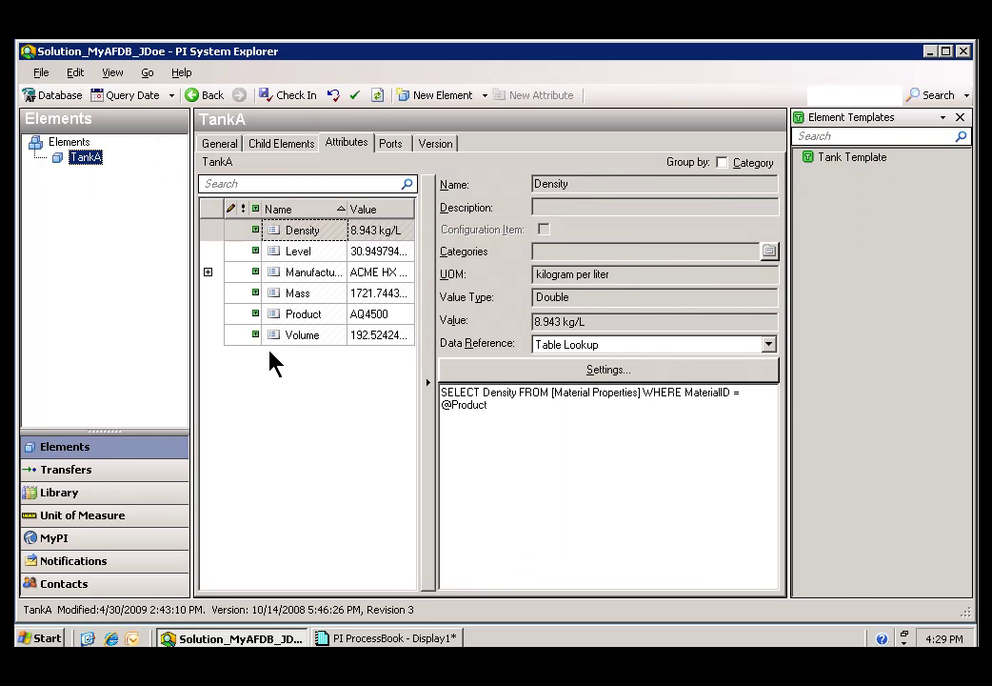
{"action": "left_click", "coordinate": [61, 494]}
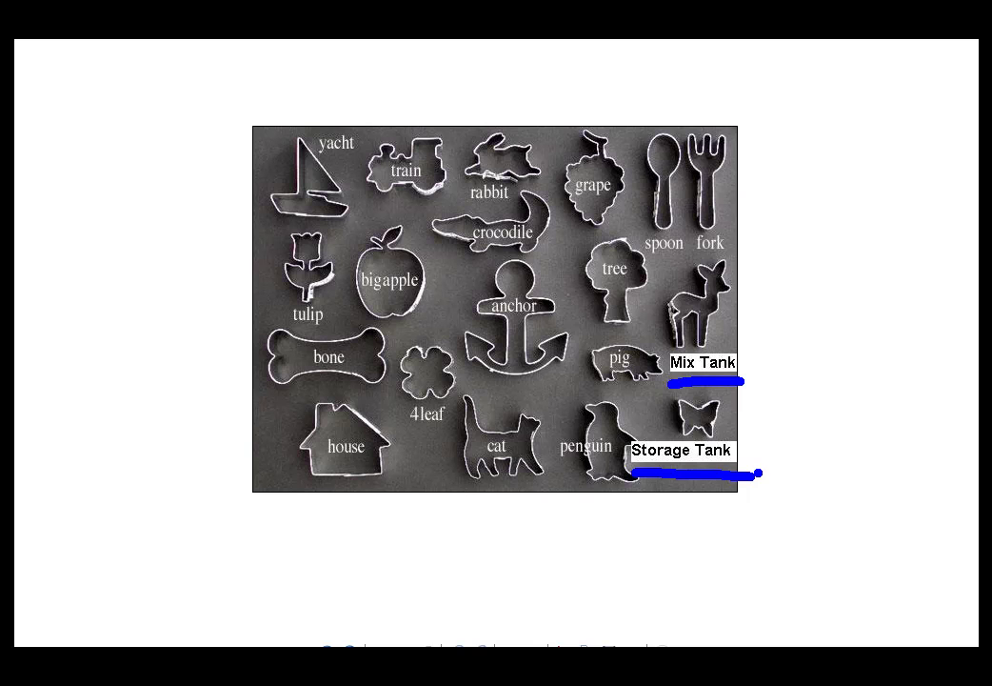
Underline the Mix Tank label on the cookie-cutter picture in blue
{"action": "left_click", "coordinate": [750, 342]}
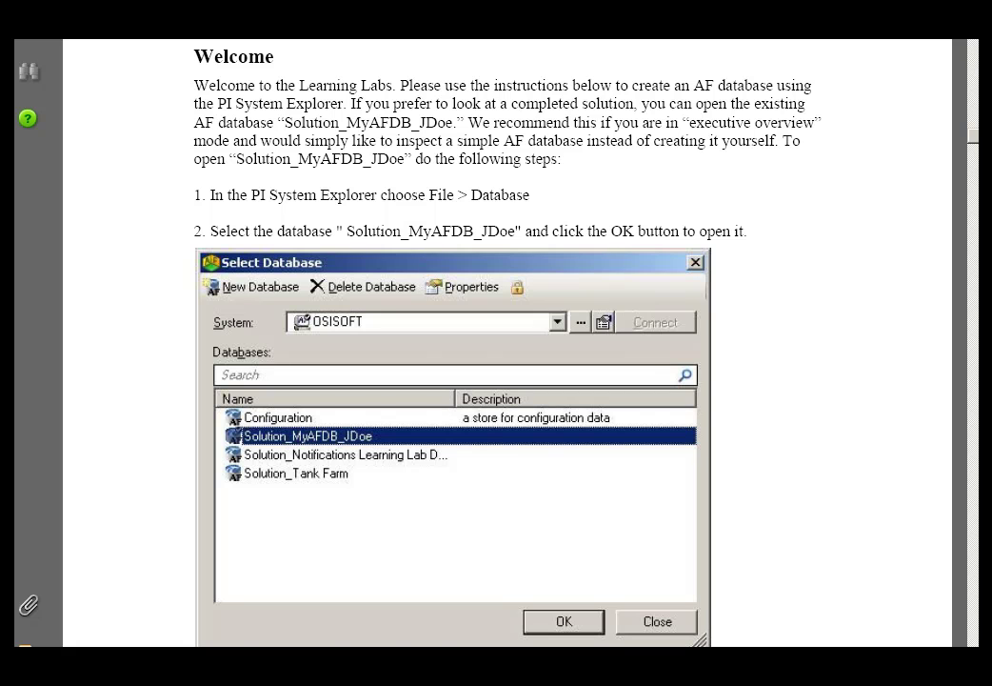
Switch from the Adobe Reader instructions back to PI System Explorer's Tank Template
{"action": "key", "text": "alt+Tab"}
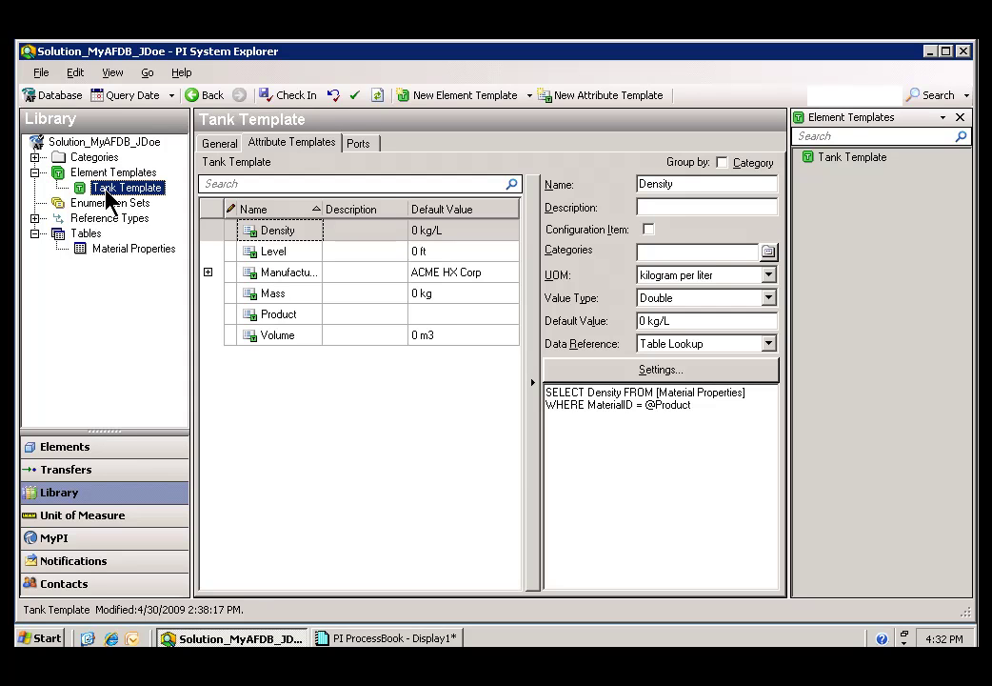
Reopen TankA under Elements so its attributes show Density at 8.943 kg/L
{"action": "left_click", "coordinate": [65, 449]}
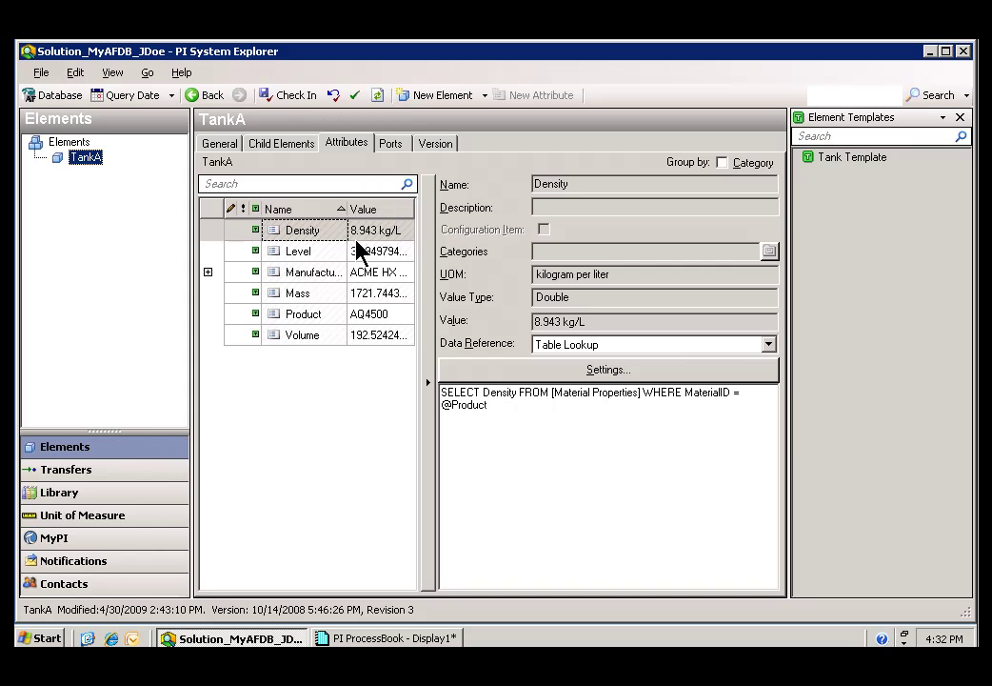
{"action": "left_click", "coordinate": [69, 142]}
{"action": "left_click", "coordinate": [84, 158]}
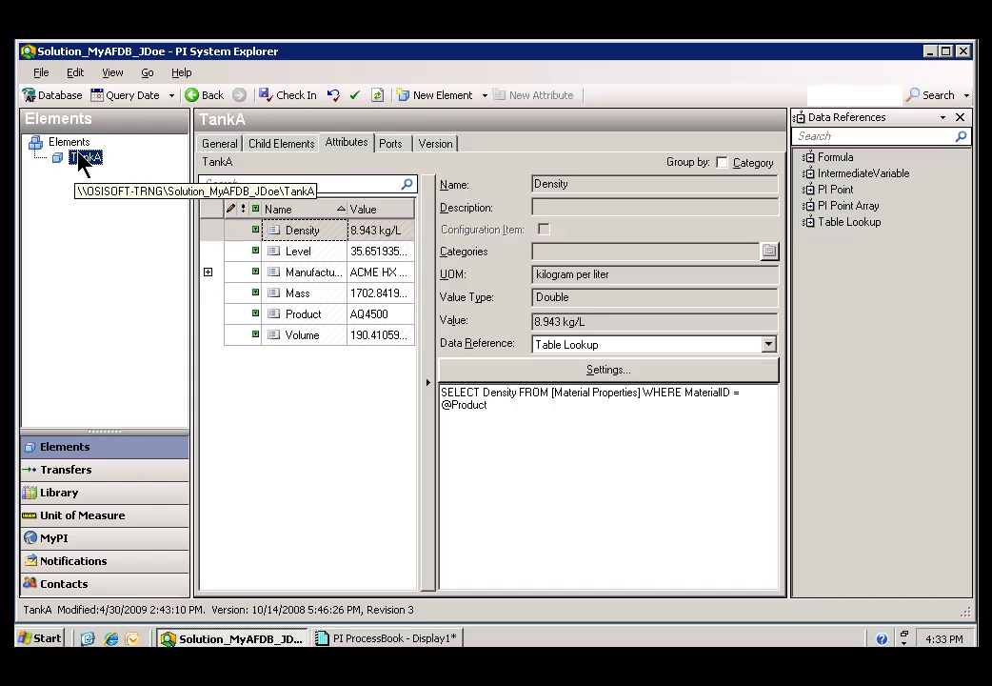
Drag TankA from the AF Browser onto Display1 and list its attributes, including Density 8.943 kg/L
{"action": "left_click", "coordinate": [362, 639]}
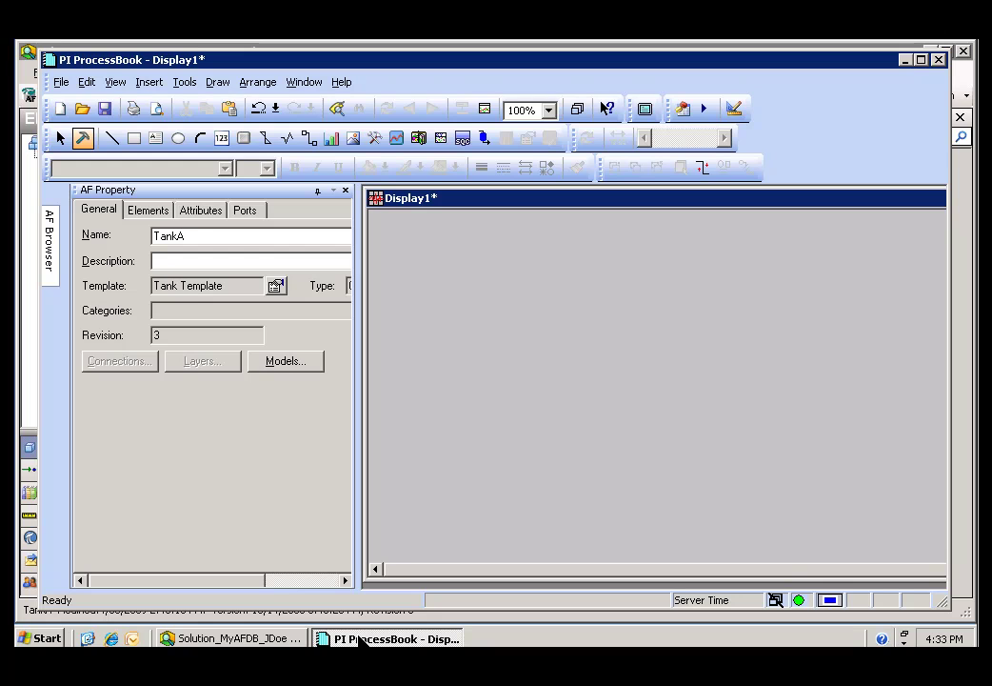
{"action": "mouse_move", "coordinate": [49, 261]}
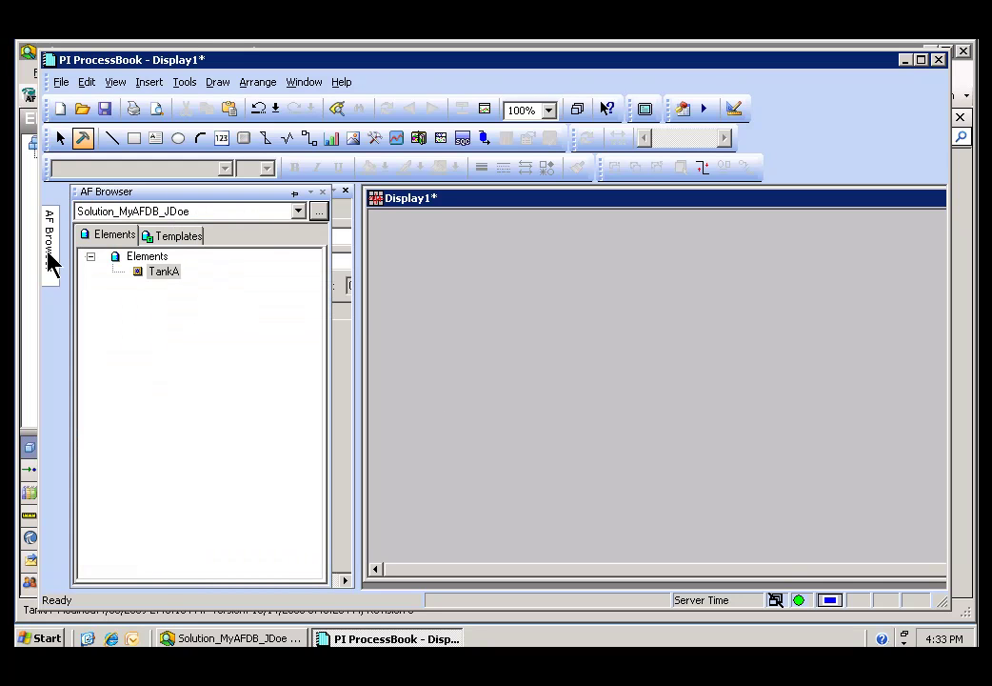
{"action": "left_click", "coordinate": [137, 259]}
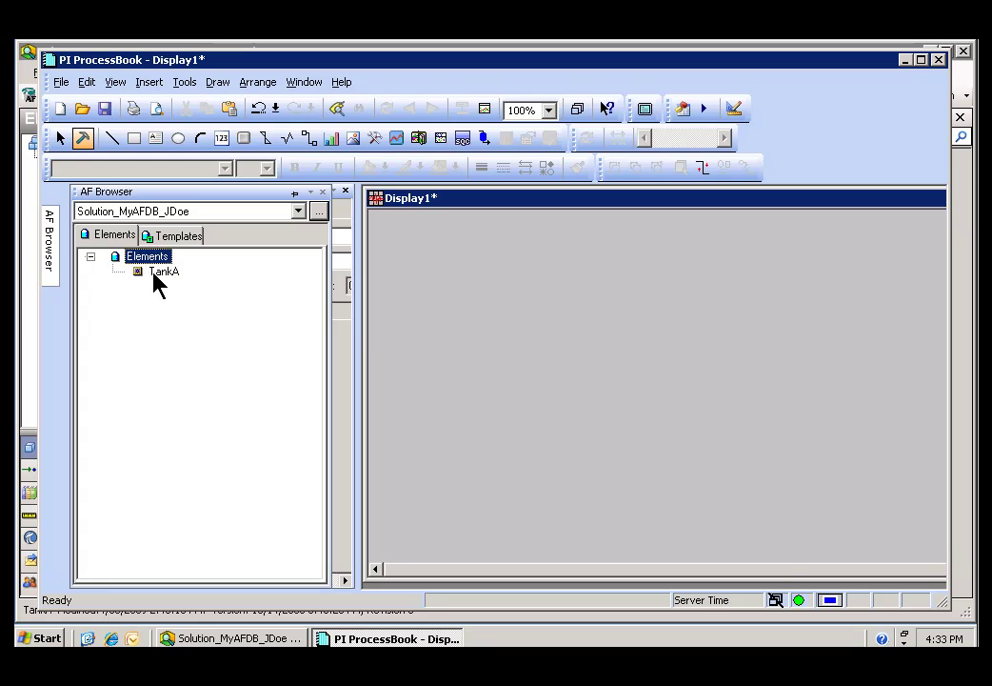
{"action": "left_click", "coordinate": [152, 271]}
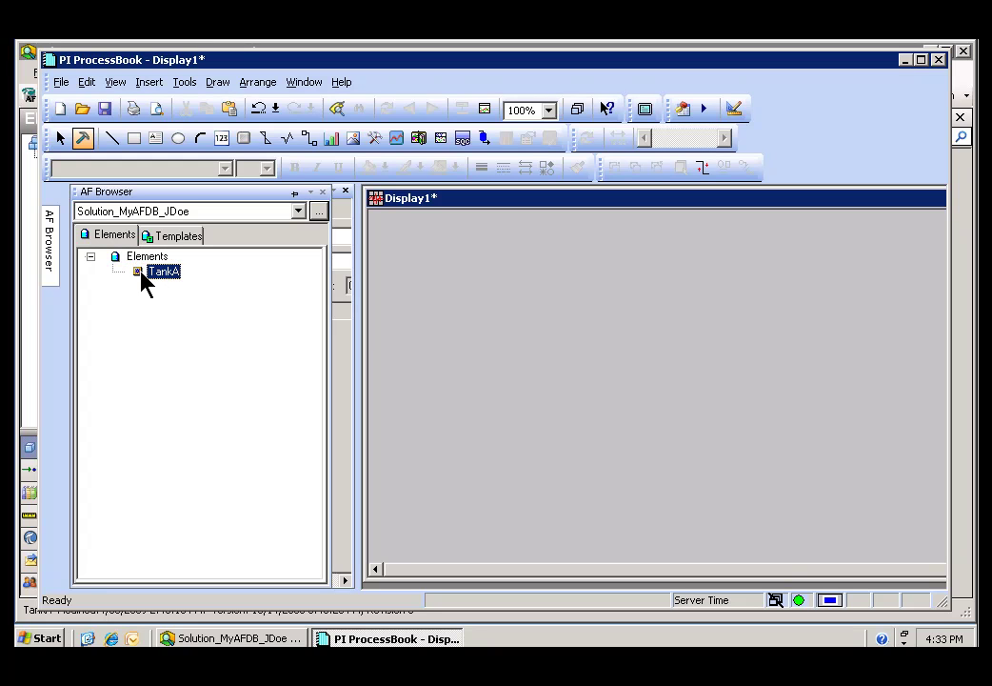
{"action": "left_click_drag", "start_coordinate": [142, 283], "coordinate": [601, 368]}
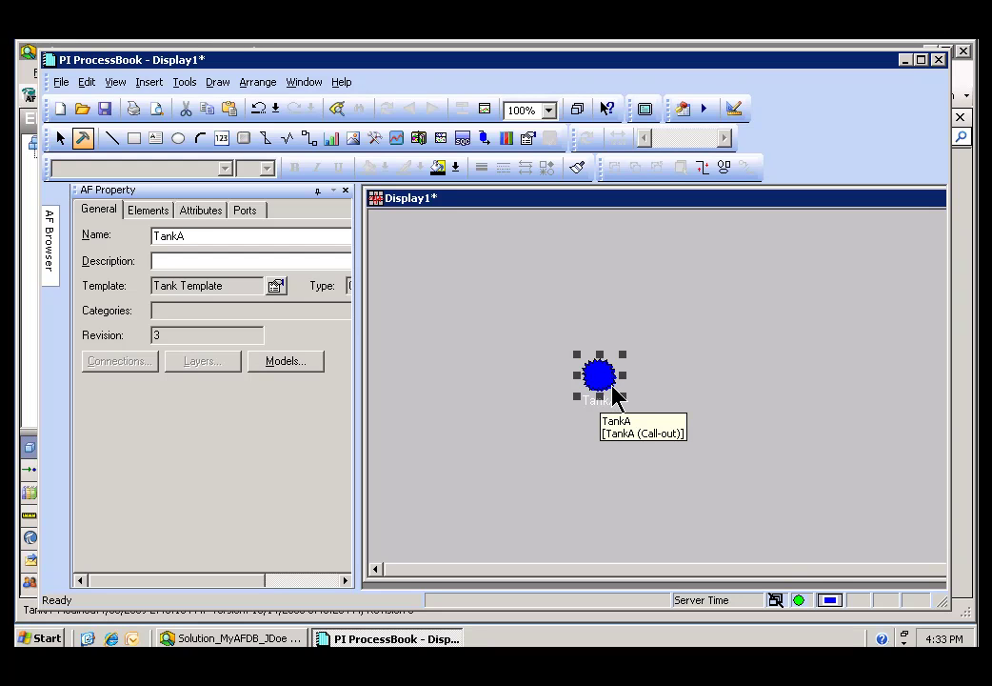
{"action": "left_click", "coordinate": [202, 211]}
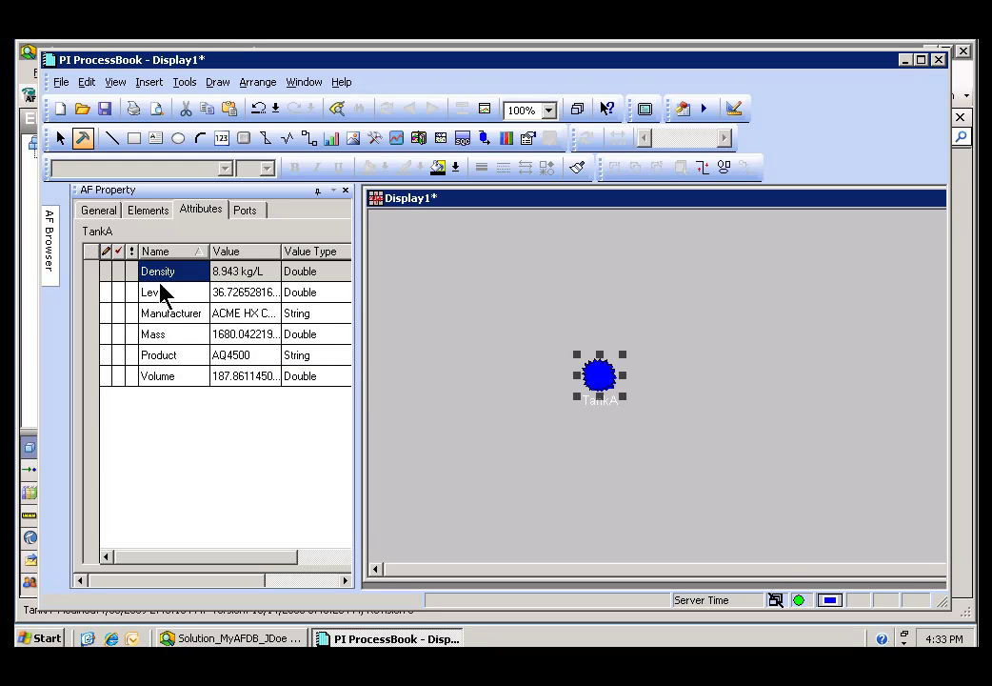
Drag Density (8.943 kg/L) and Level (36.7265 ft) onto the display beneath the TankA symbol
{"action": "left_click_drag", "start_coordinate": [160, 277], "coordinate": [620, 406]}
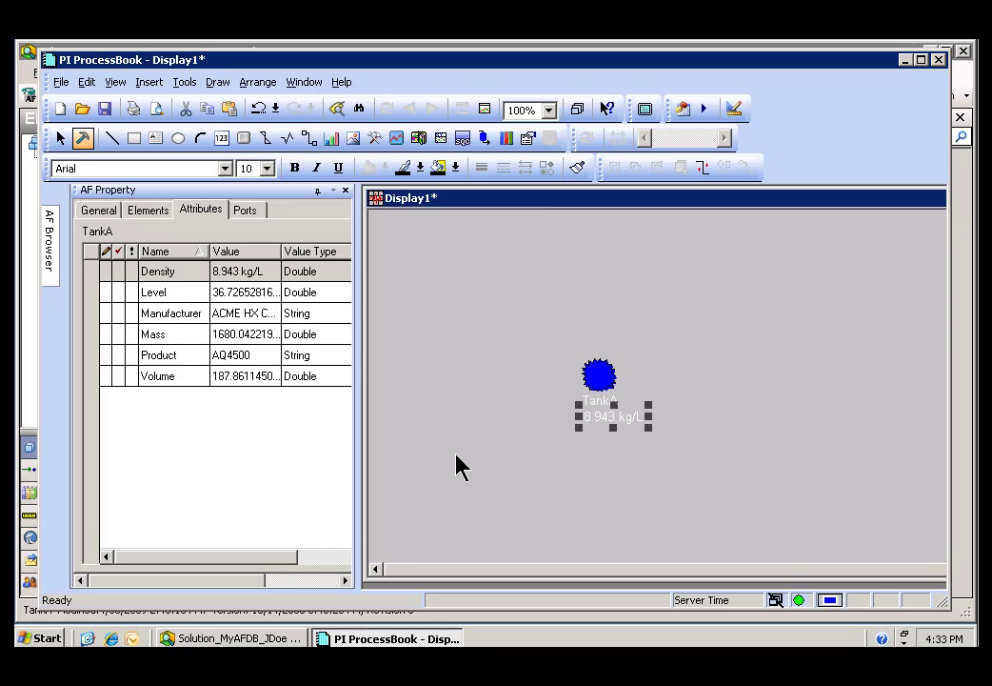
{"action": "left_click_drag", "start_coordinate": [155, 292], "coordinate": [602, 389]}
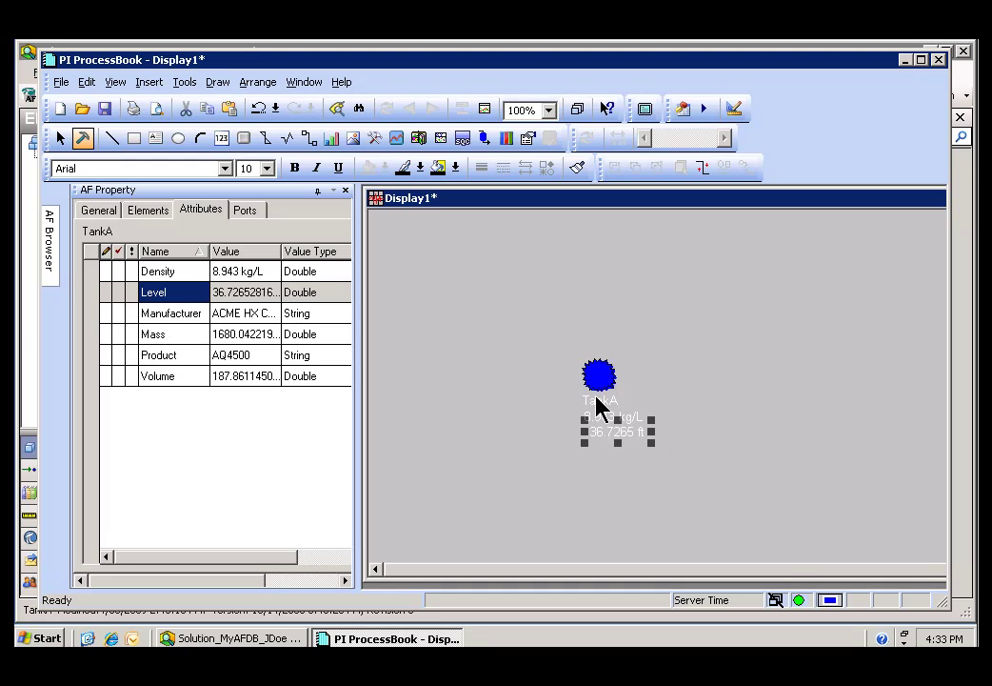
Select TankA in the AF Browser and review the Tank Template's Attributes and General tabs
{"action": "left_click", "coordinate": [105, 215]}
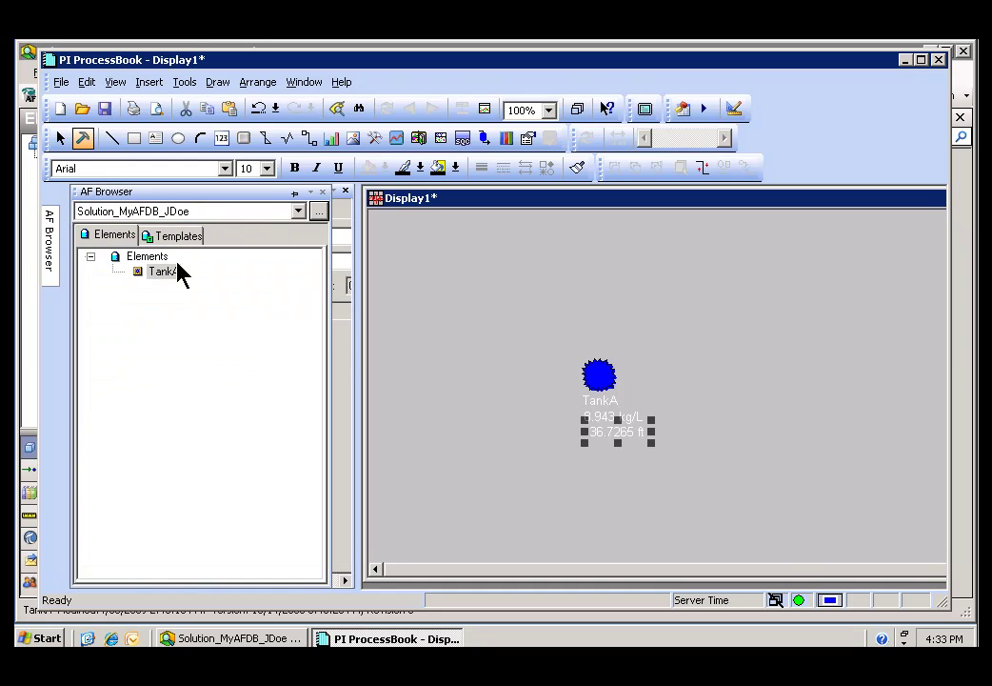
{"action": "mouse_move", "coordinate": [57, 235]}
{"action": "left_click", "coordinate": [142, 273]}
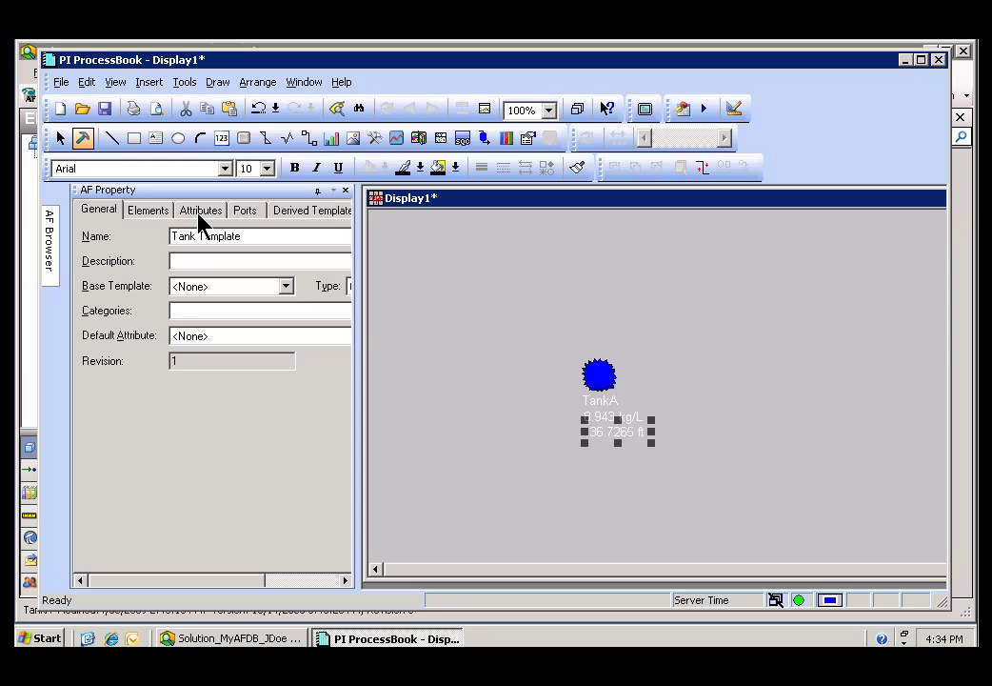
{"action": "left_click", "coordinate": [200, 215]}
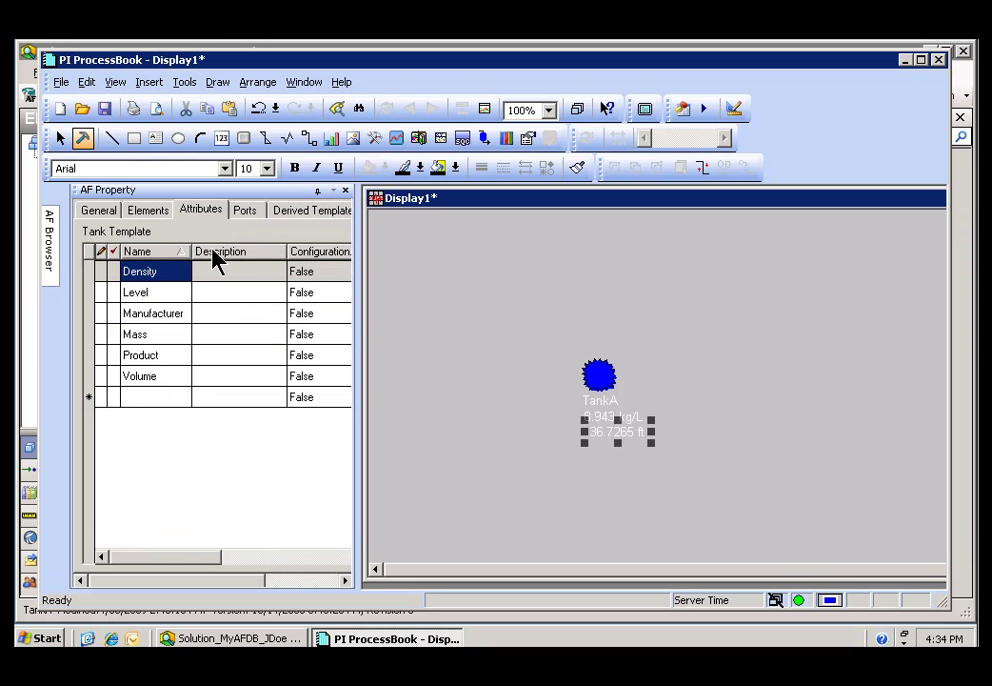
{"action": "left_click", "coordinate": [99, 210]}
Reopen the AF Browser Elements tree, reselect TankA and view the template's attributes
{"action": "mouse_move", "coordinate": [53, 255]}
{"action": "left_click", "coordinate": [113, 234]}
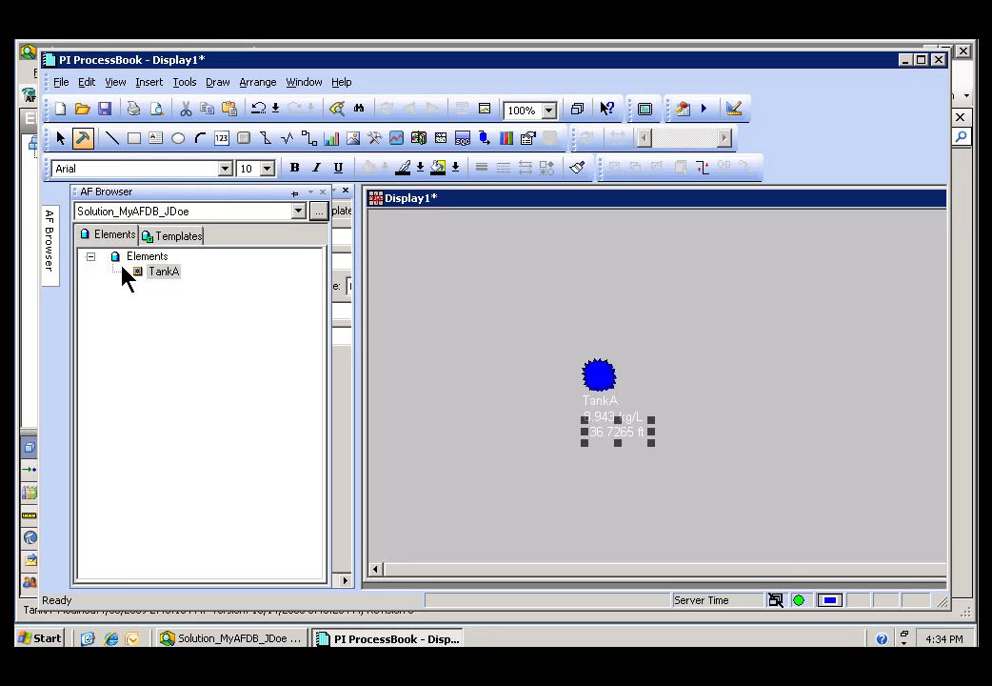
{"action": "left_click", "coordinate": [141, 274]}
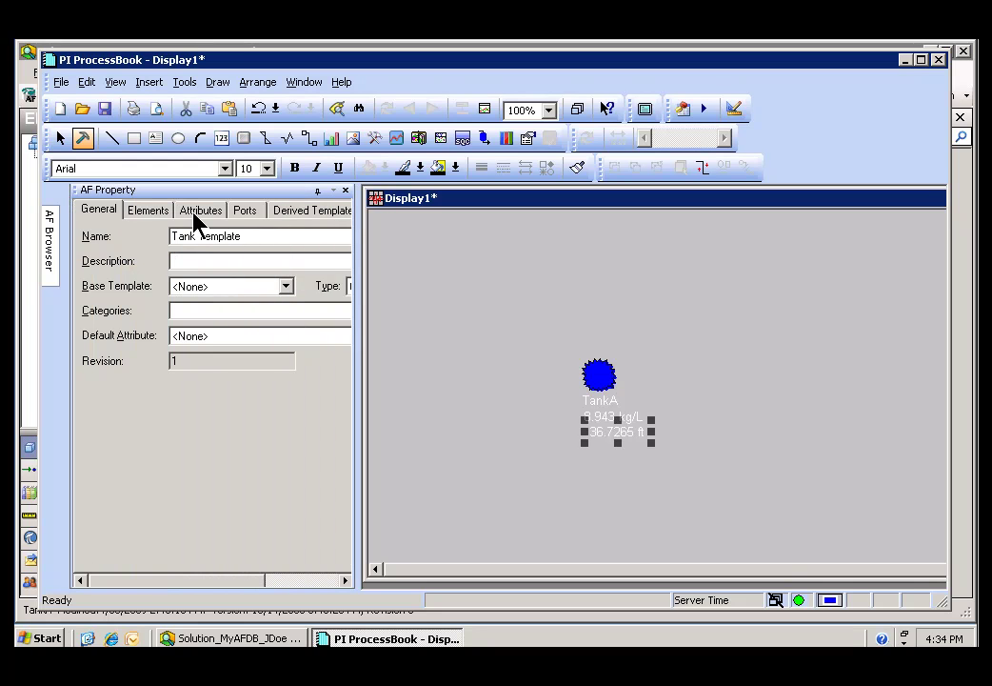
{"action": "left_click", "coordinate": [199, 211]}
Select TankA in the AF Browser and review its attributes, current values and settings
{"action": "mouse_move", "coordinate": [48, 249]}
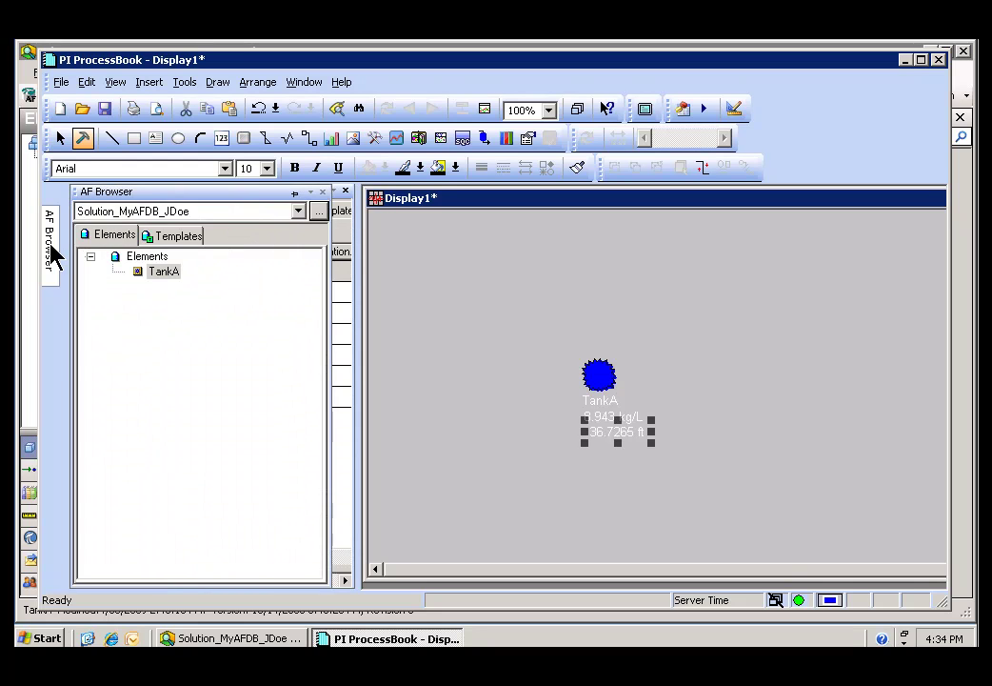
{"action": "left_click", "coordinate": [162, 272]}
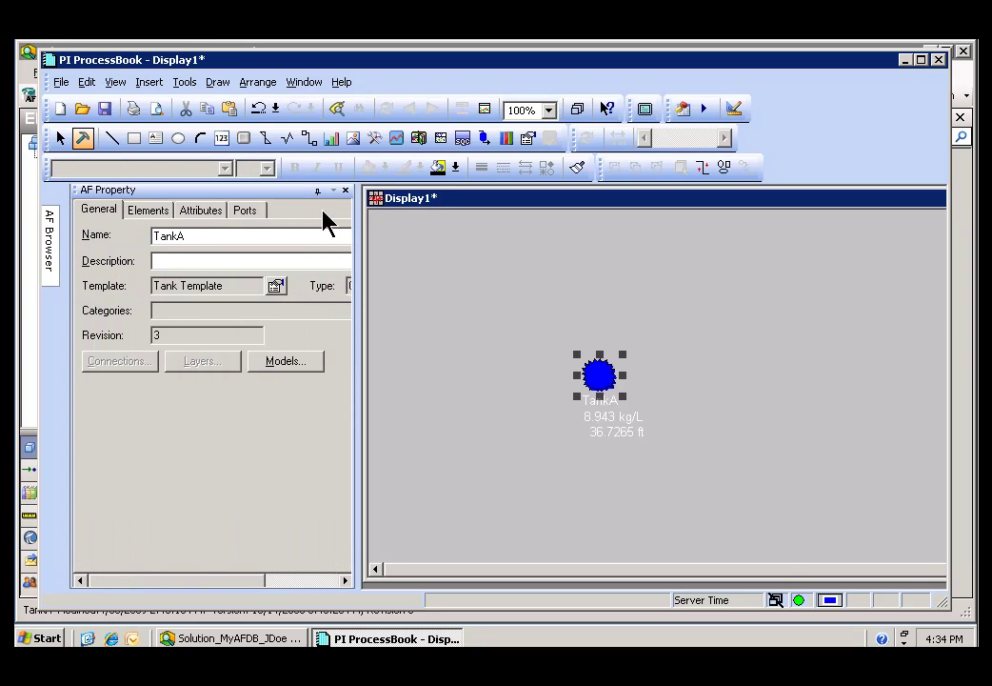
{"action": "left_click", "coordinate": [195, 218]}
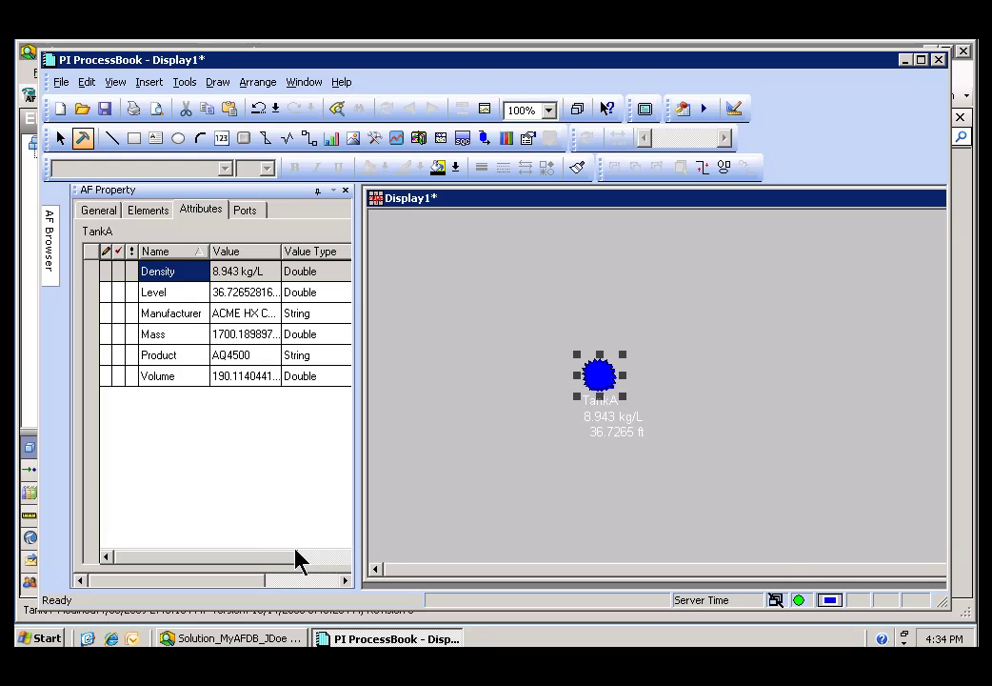
{"action": "left_click", "coordinate": [319, 559]}
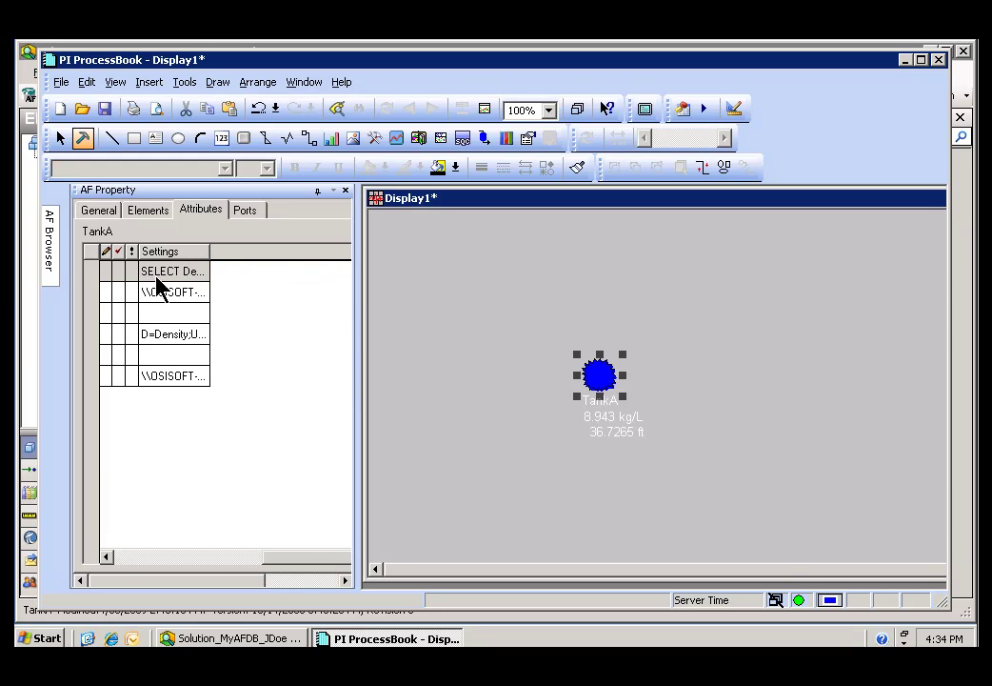
{"action": "left_click", "coordinate": [149, 560]}
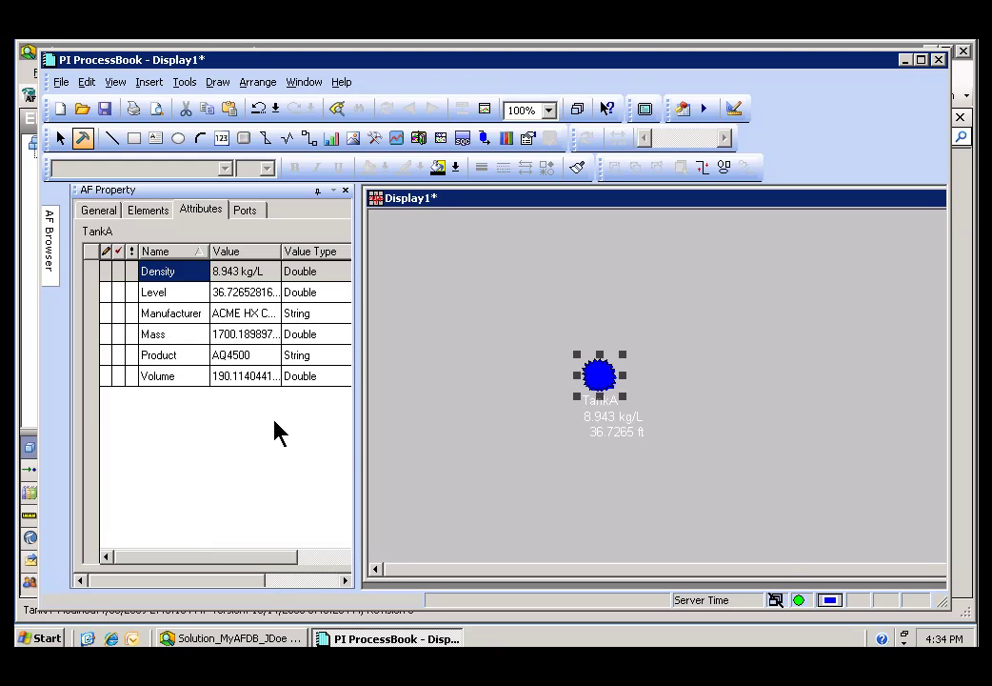
Check TankA for child elements, then return to its General properties showing Tank Template
{"action": "left_click", "coordinate": [100, 213]}
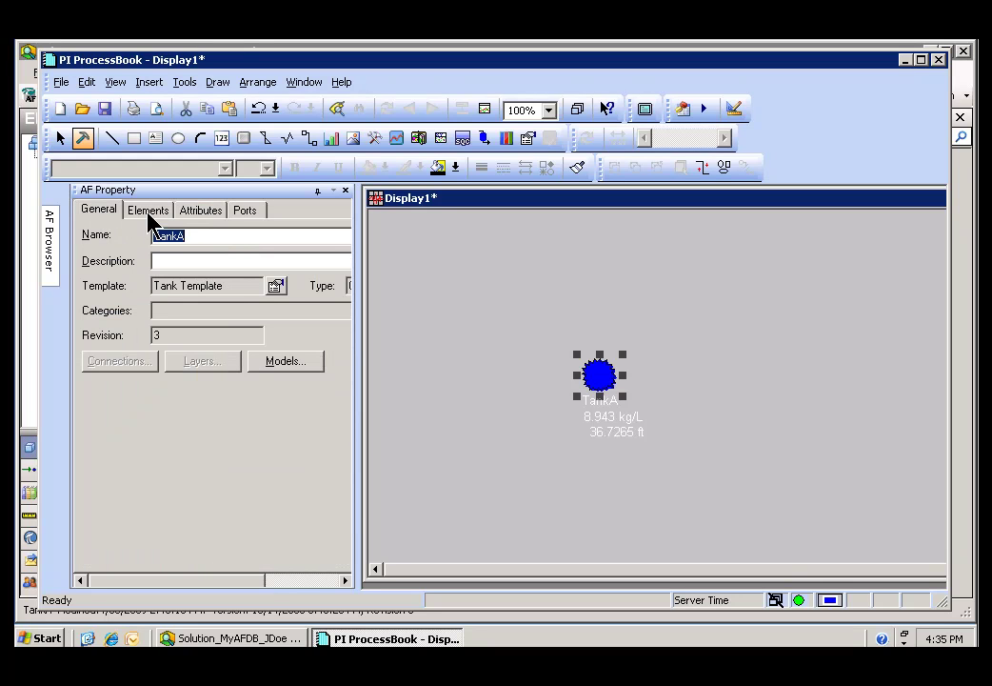
{"action": "left_click", "coordinate": [149, 212]}
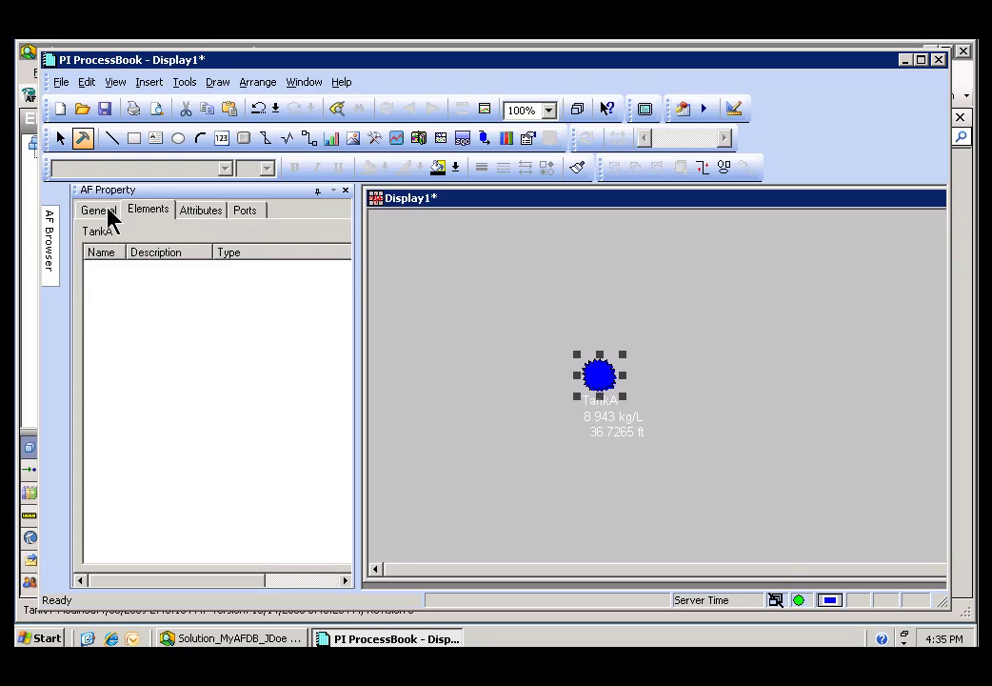
{"action": "left_click", "coordinate": [107, 214]}
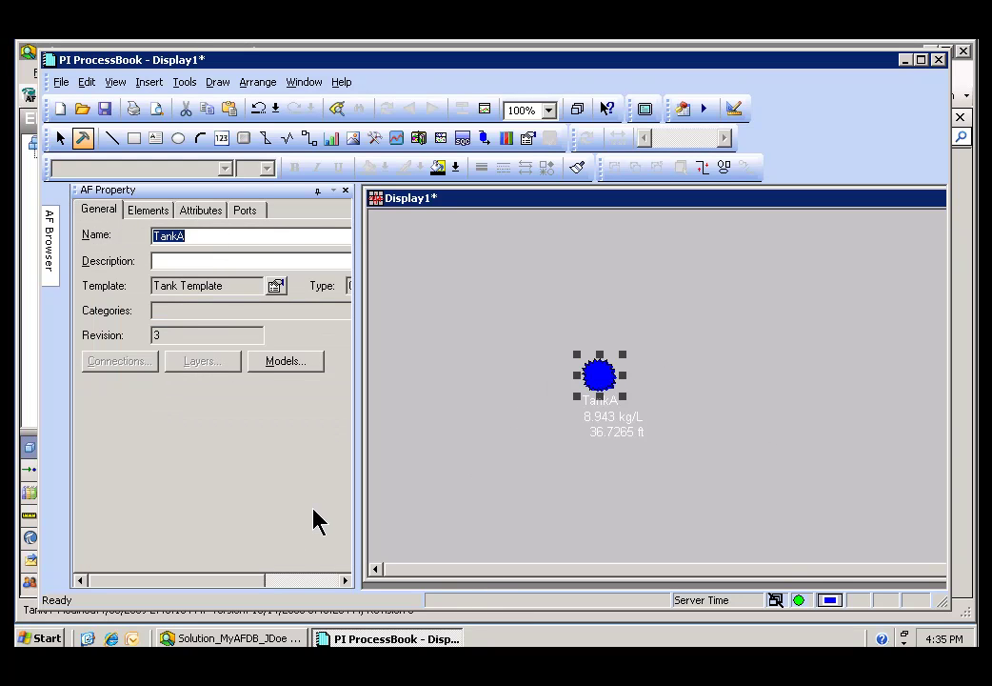
Switch to PI System Explorer and go to the Library of templates and tables
{"action": "left_click", "coordinate": [251, 640]}
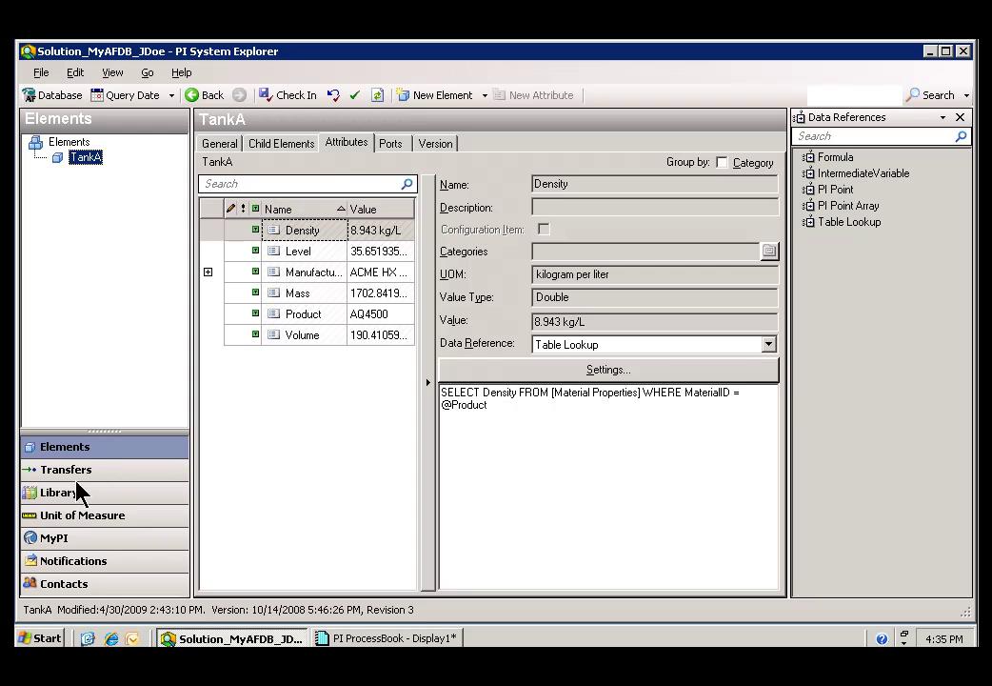
{"action": "left_click", "coordinate": [49, 502]}
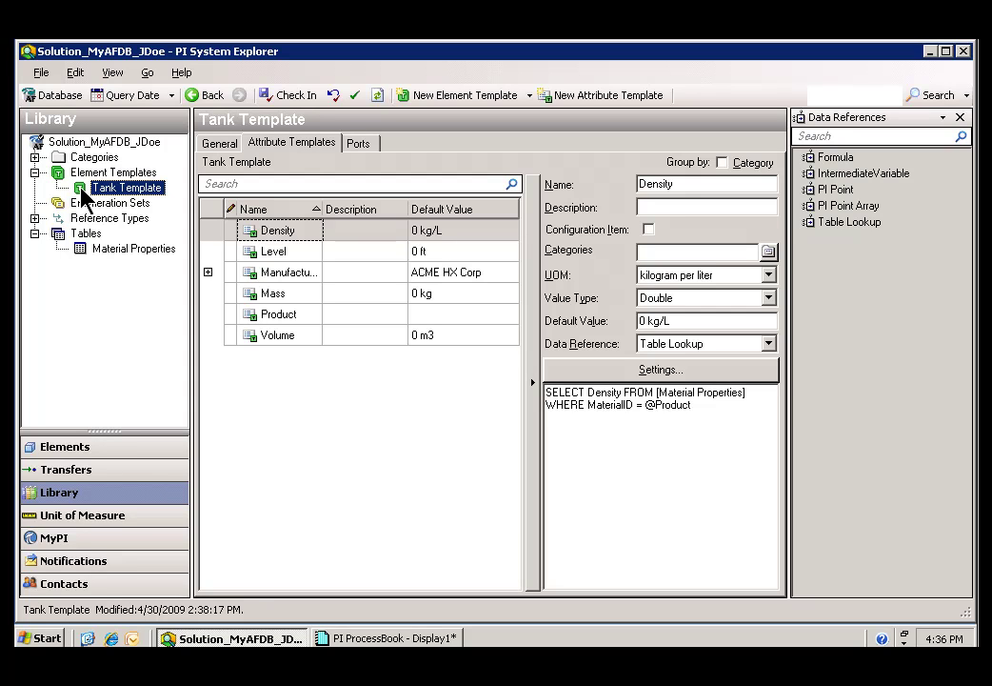
Inspect Density's table lookup, then view the Mass formula (Volume × Density) without changing it
{"action": "left_click", "coordinate": [207, 272]}
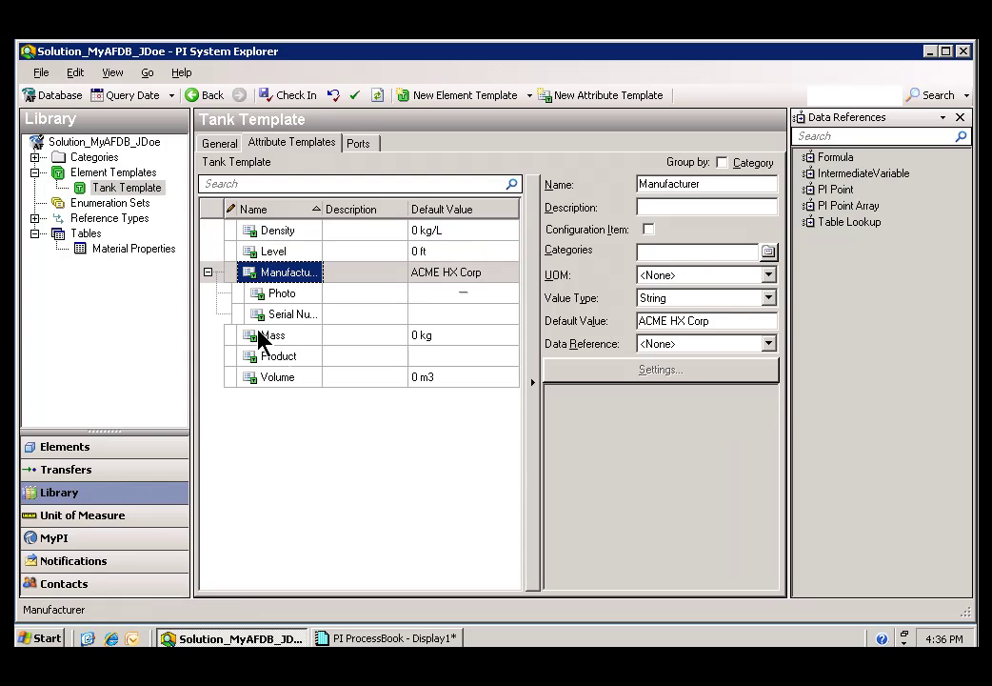
{"action": "left_click", "coordinate": [253, 234]}
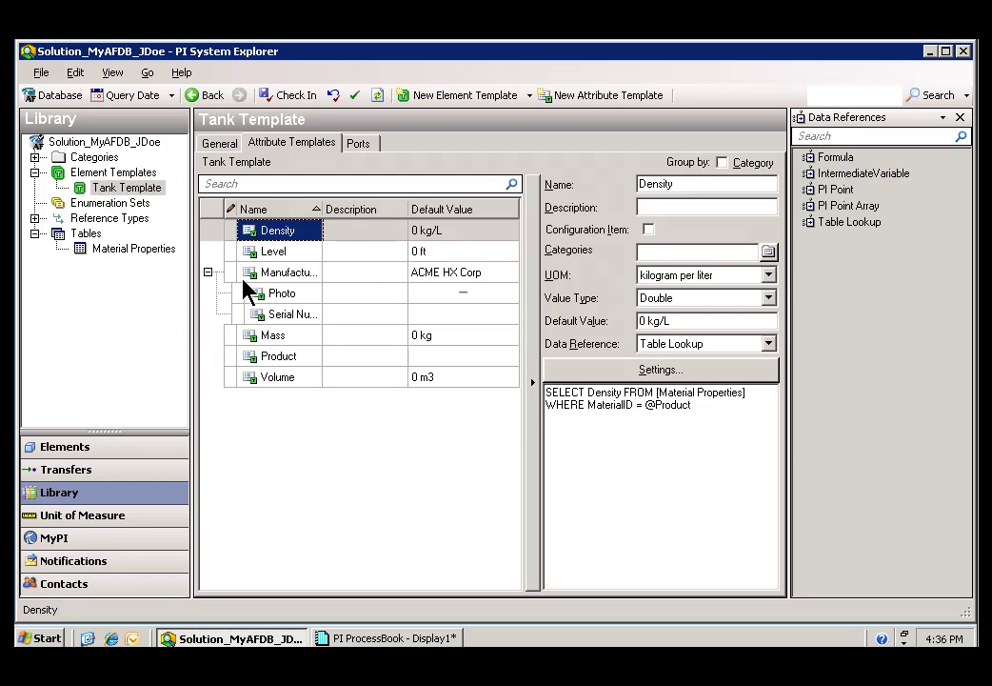
{"action": "left_click", "coordinate": [253, 341]}
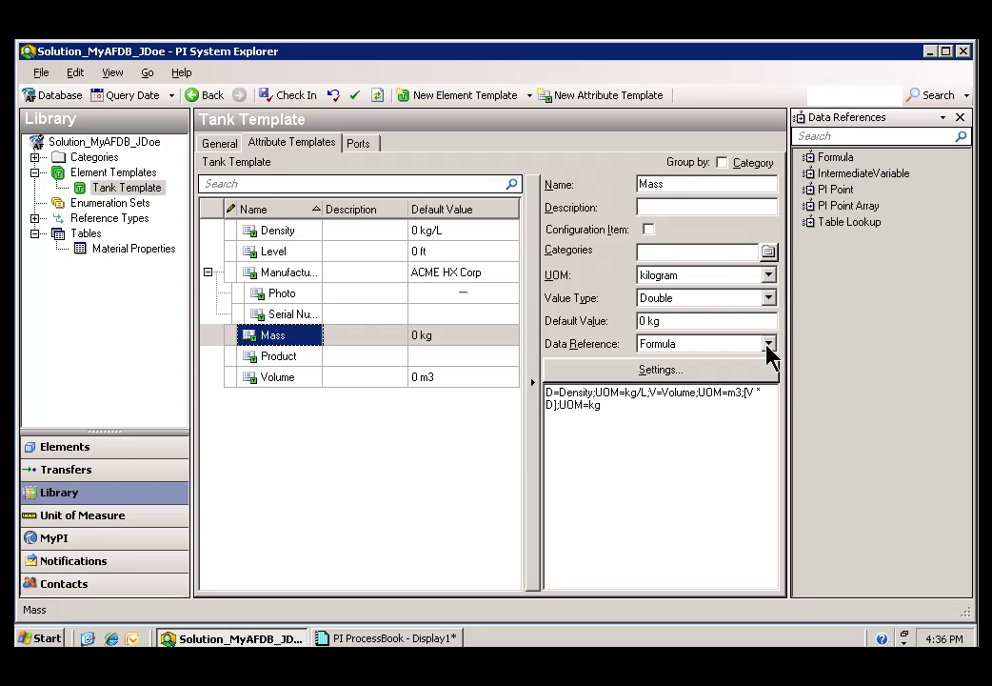
{"action": "left_click", "coordinate": [686, 371]}
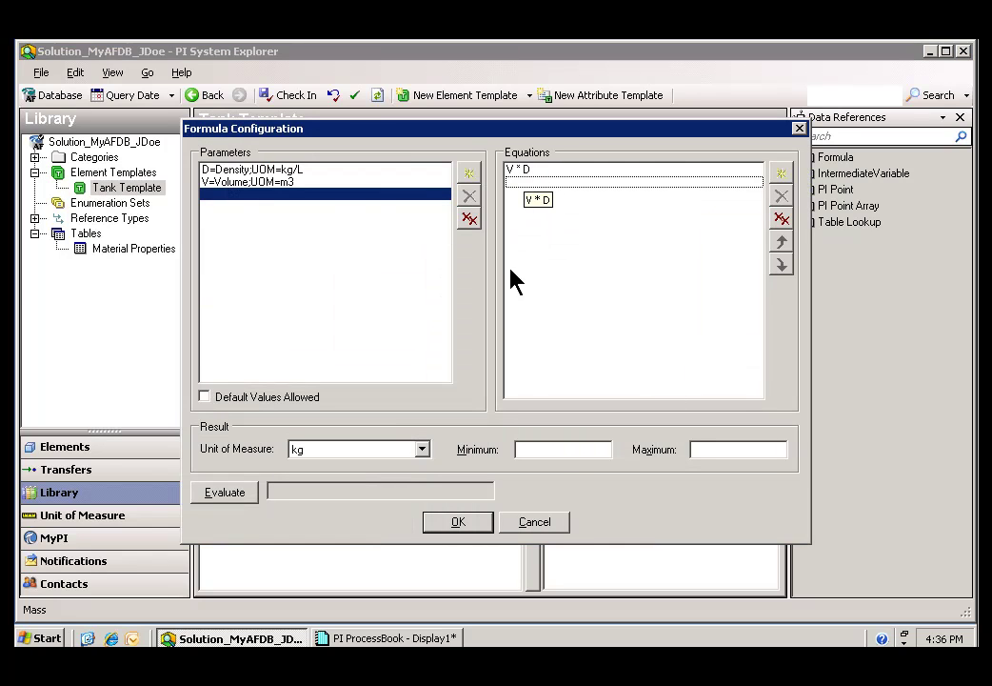
{"action": "left_click", "coordinate": [547, 523]}
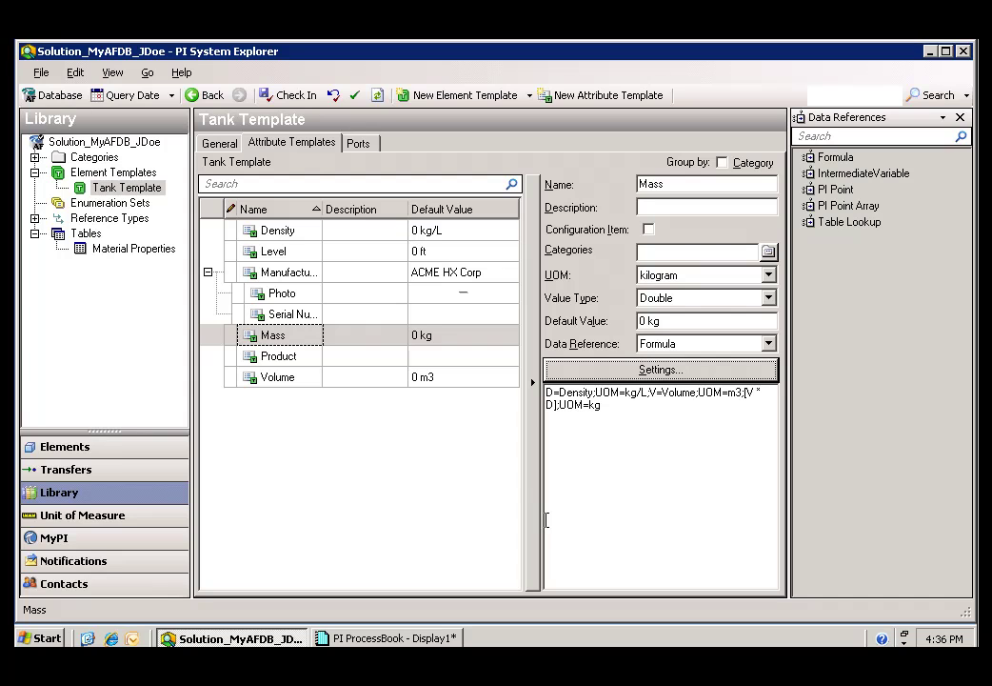